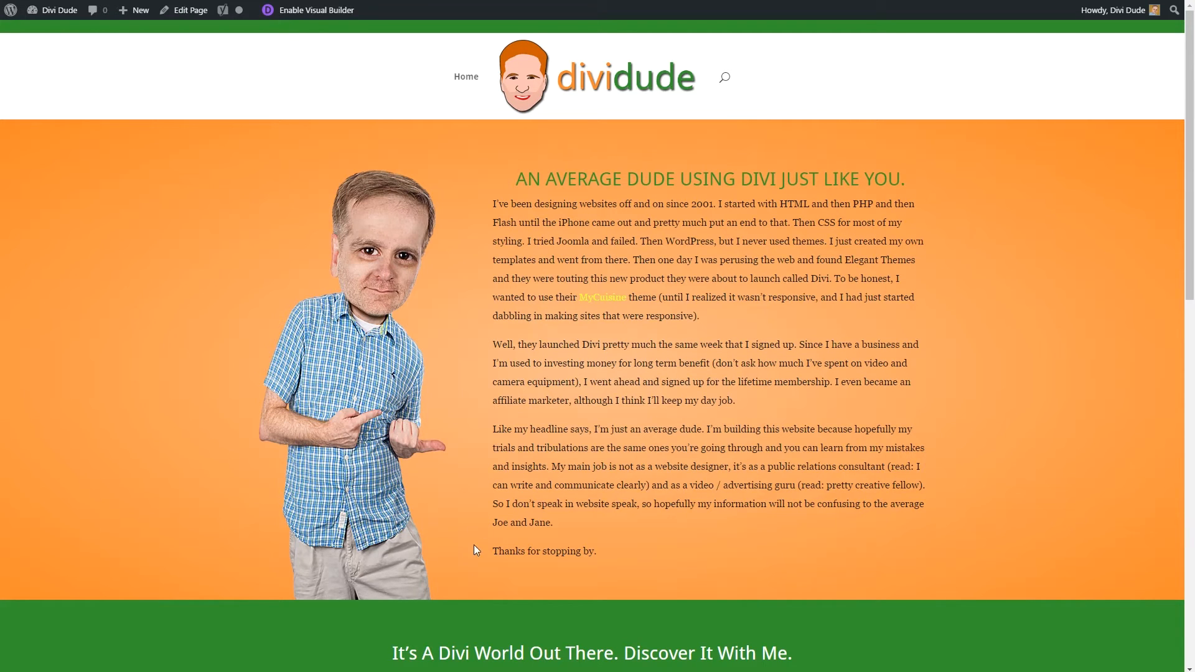
Install and activate the Child Theme Configurator plugin from Plugins > Add New
left_click(47, 10)
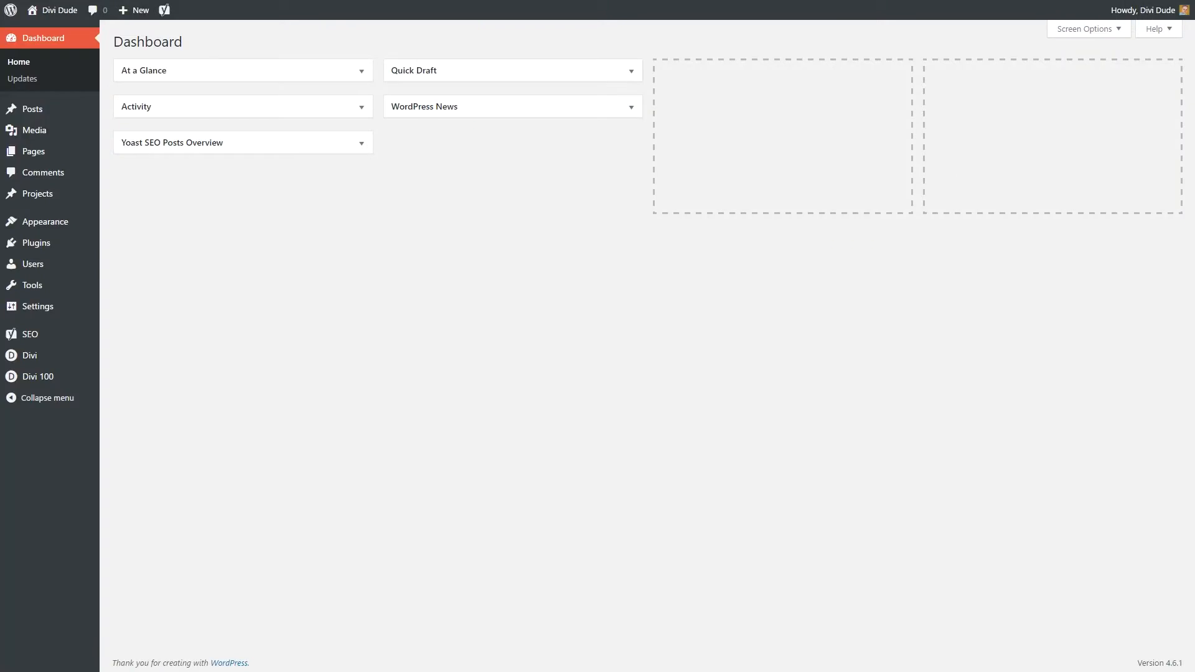
mouse_move(37, 243)
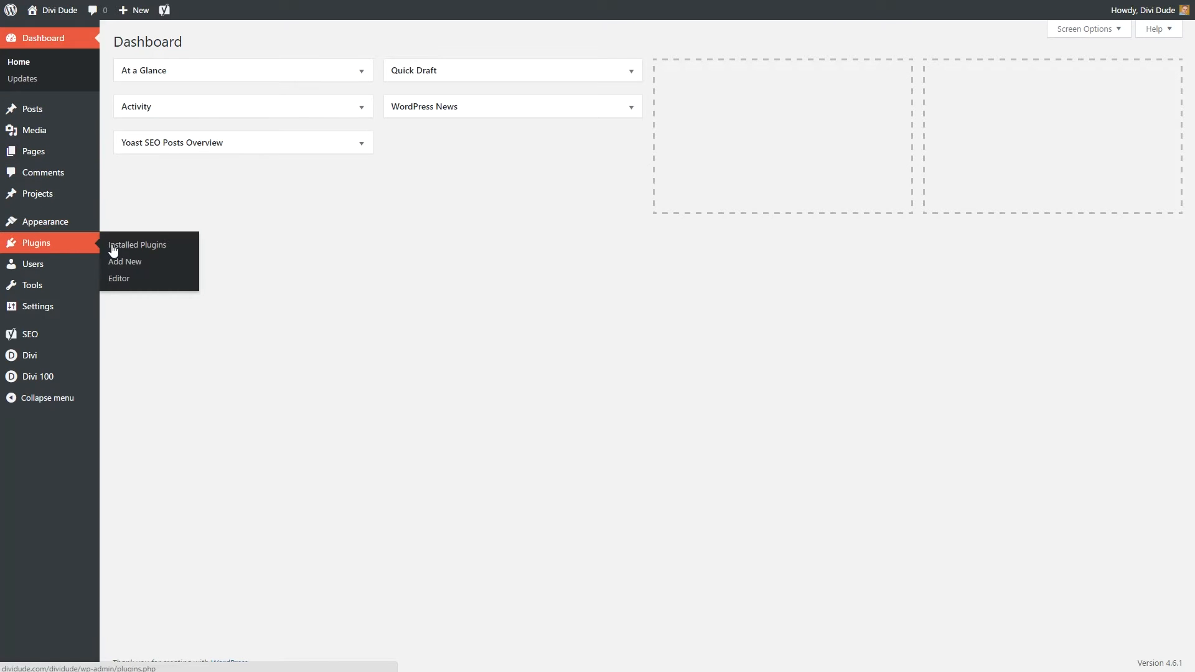
left_click(120, 264)
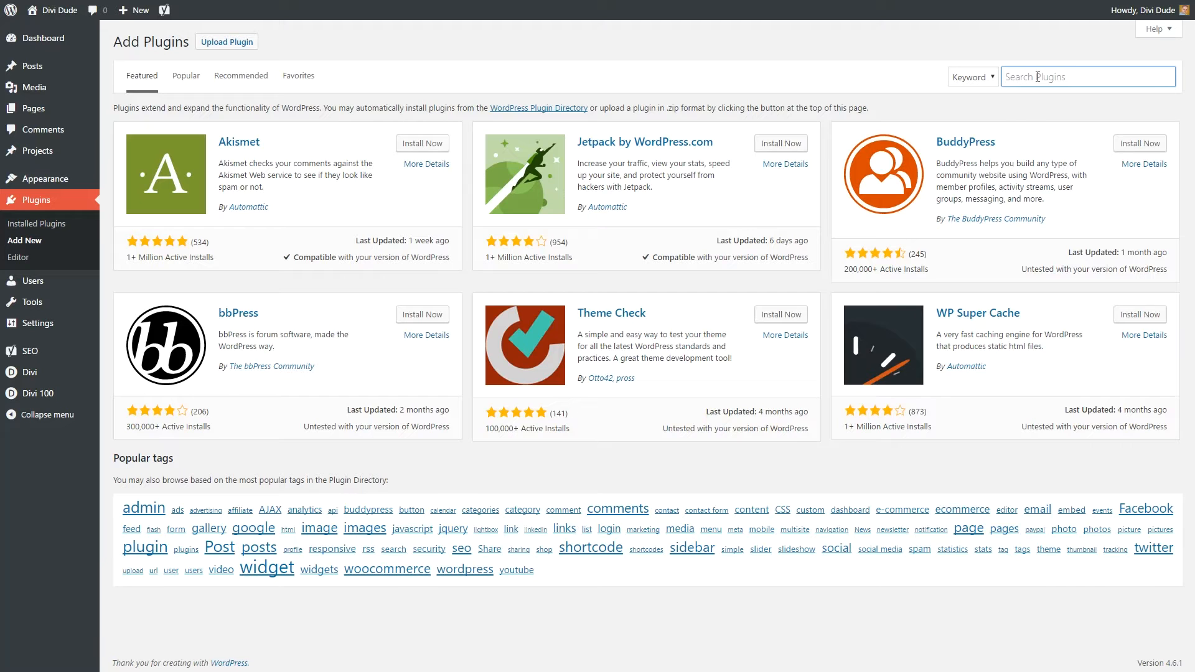
type("child")
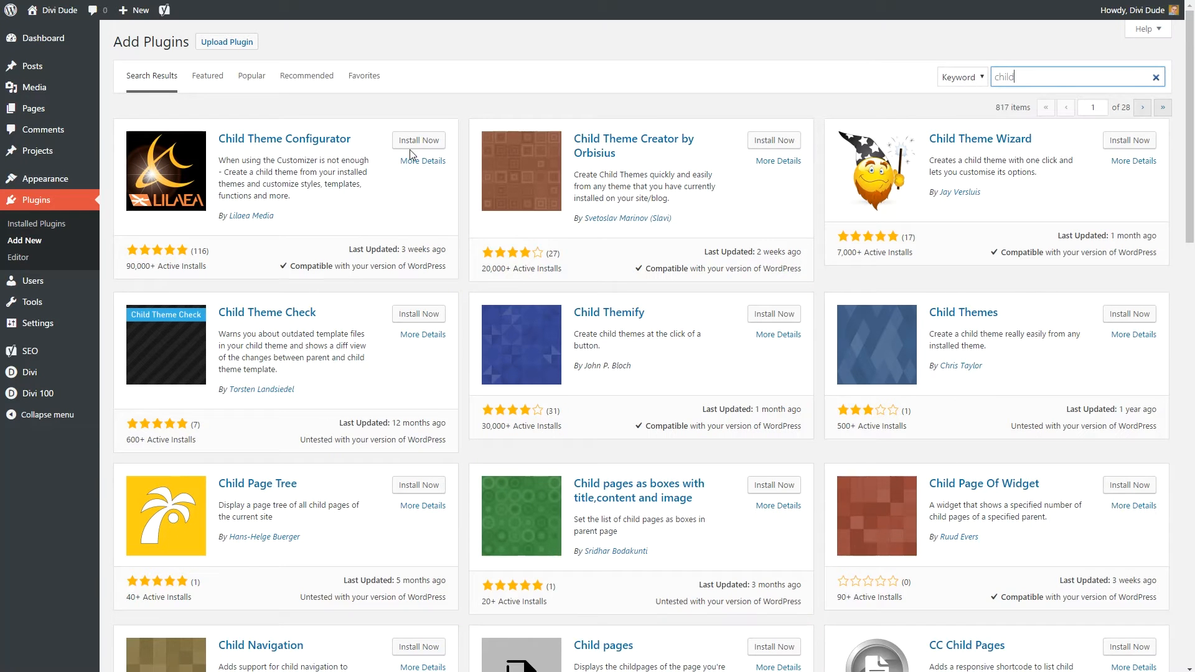
left_click(419, 140)
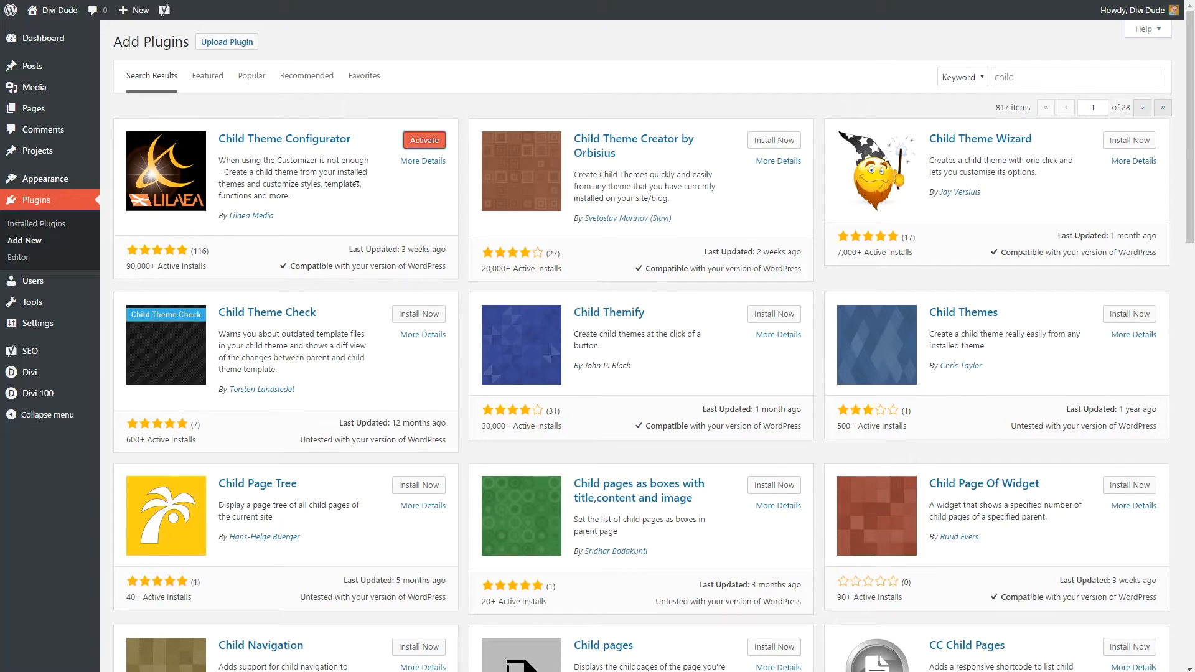
left_click(423, 140)
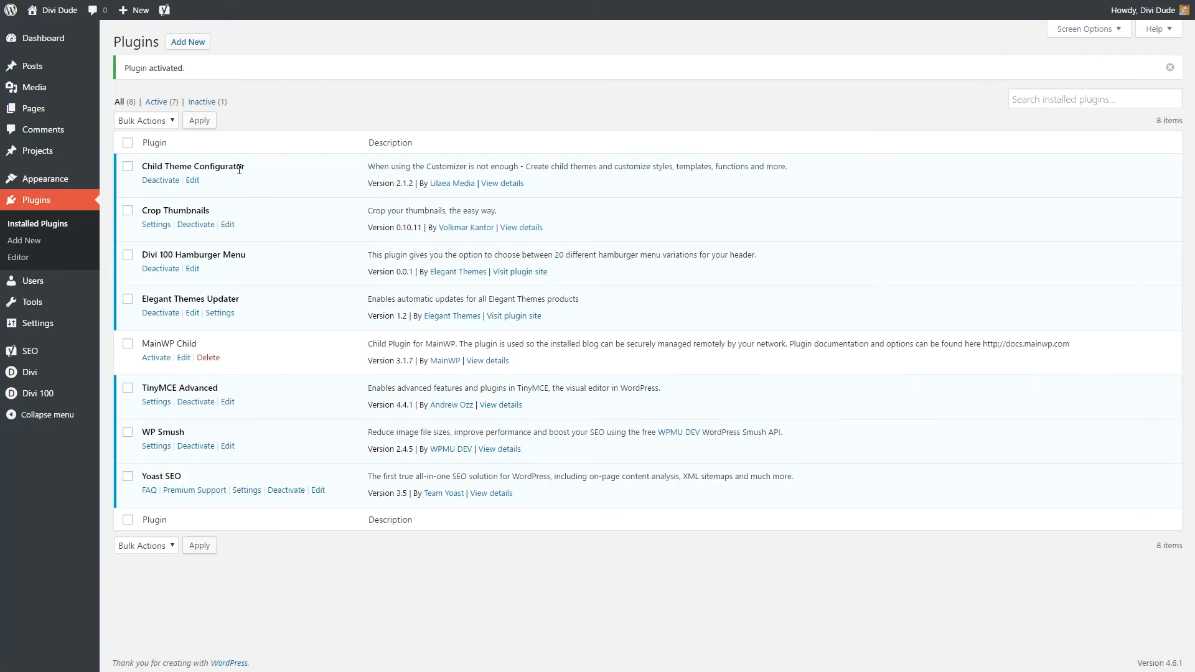
mouse_move(31, 301)
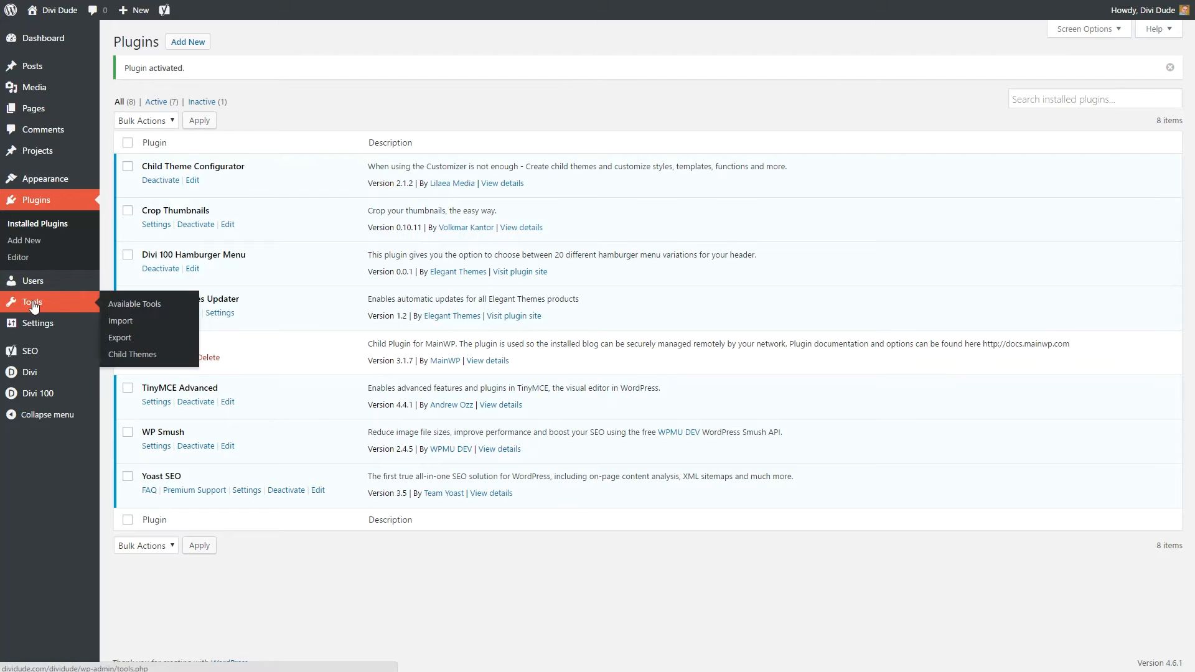
Analyze Divi as parent, keep the Divi-child directory, and create the new child theme
left_click(132, 355)
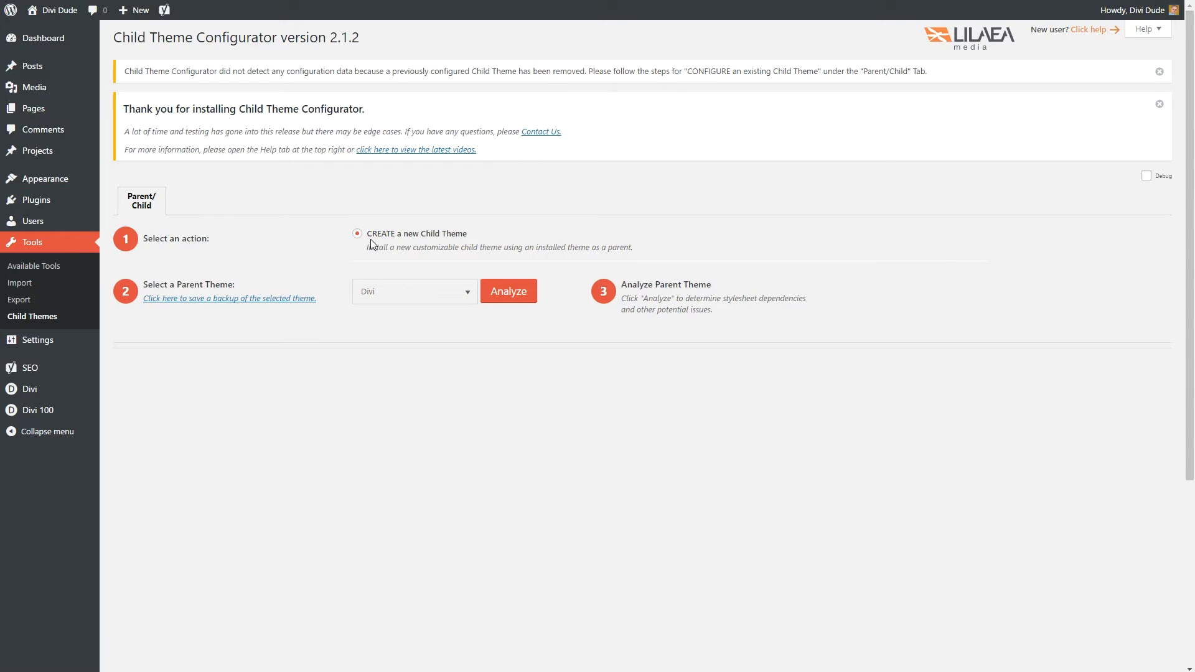
left_click(515, 293)
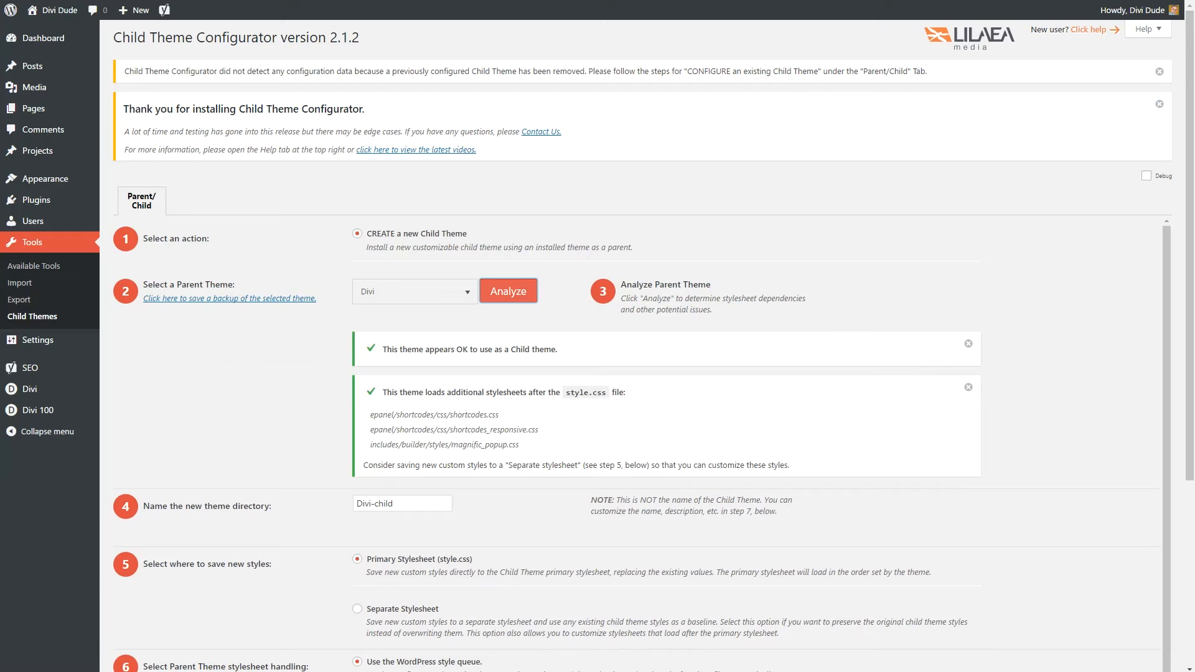
left_click(409, 503)
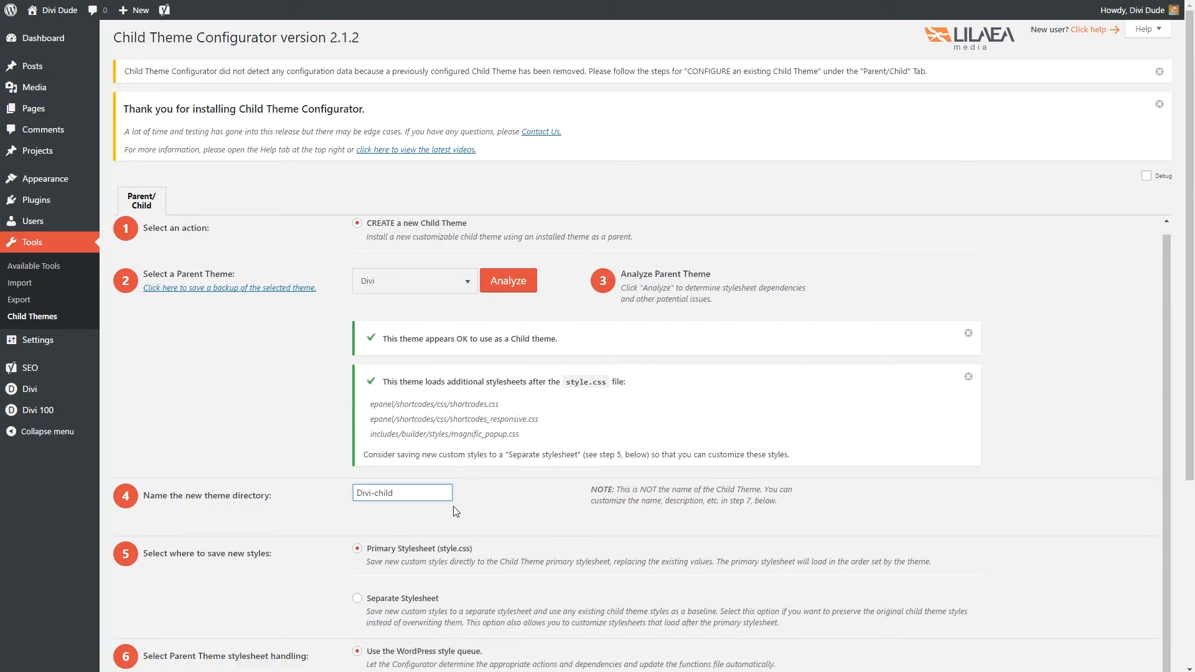
scroll(410, 503, "down", 2)
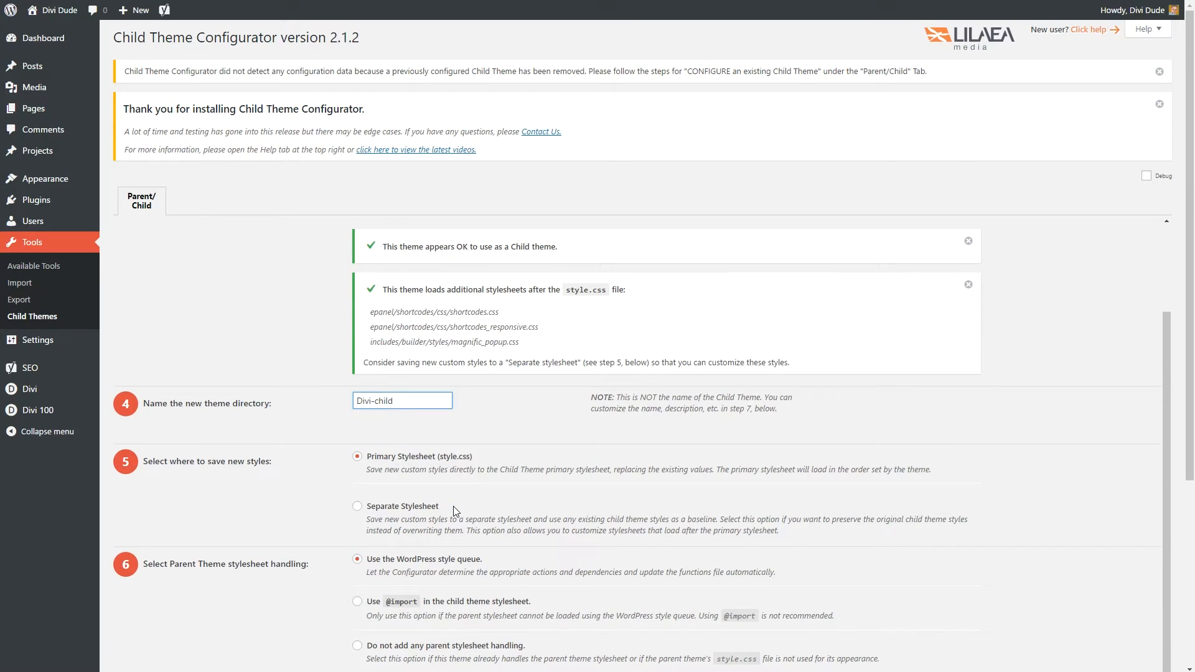
scroll(461, 585, "down", 3)
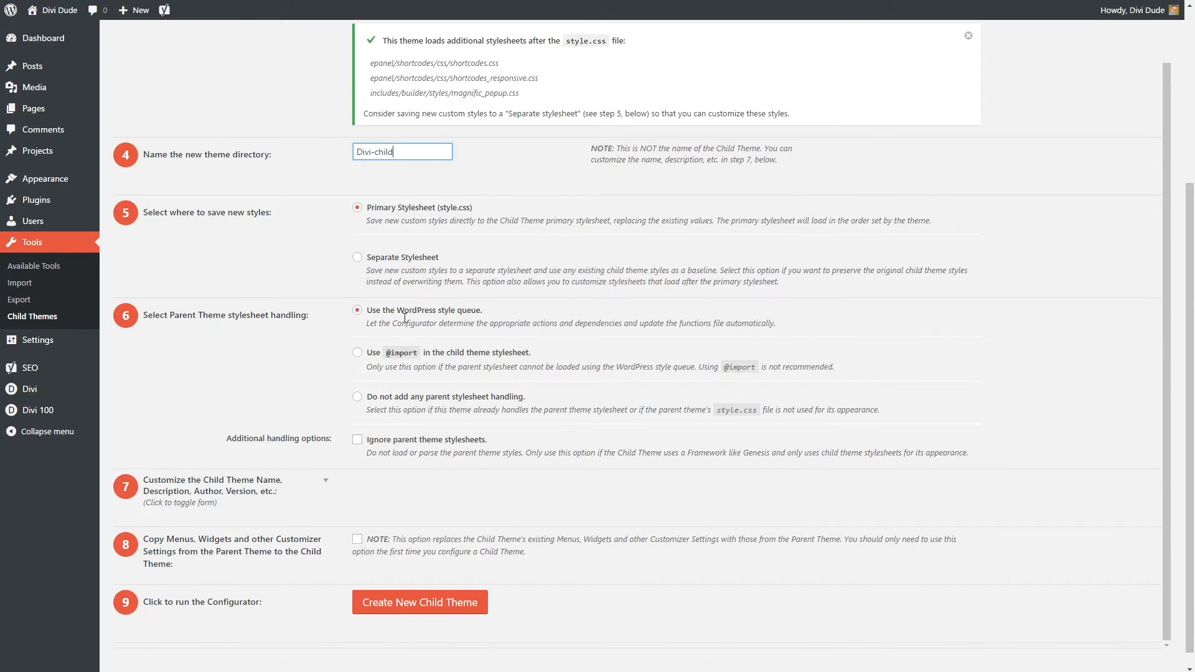
scroll(458, 457, "down", 1)
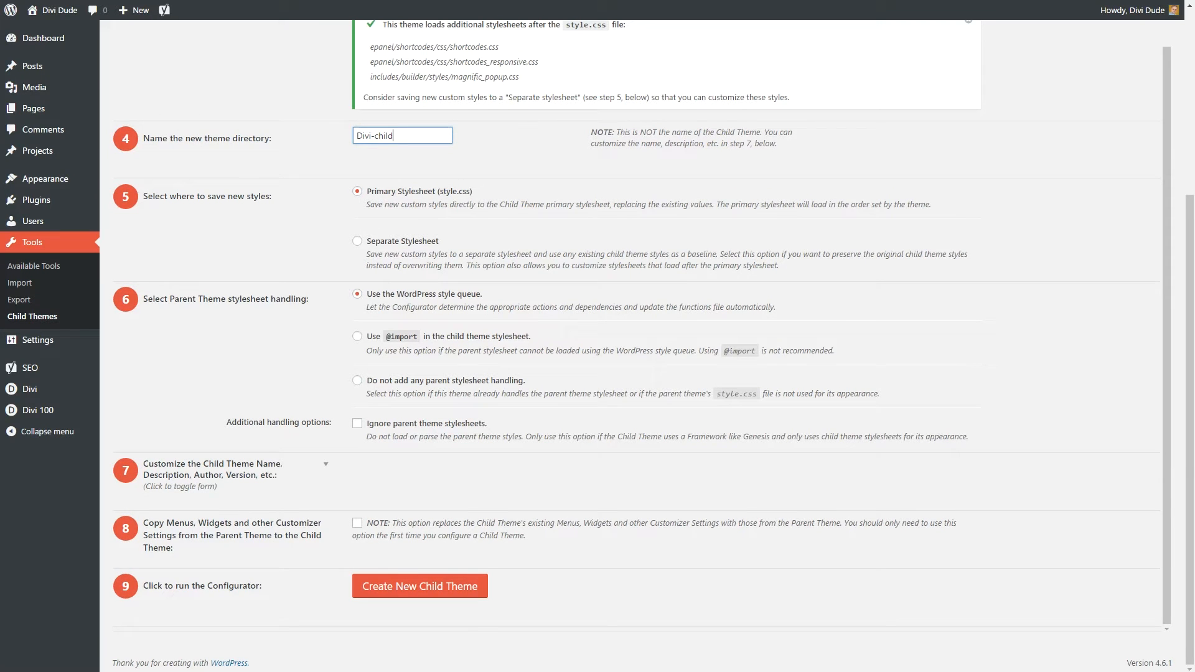
left_click(446, 583)
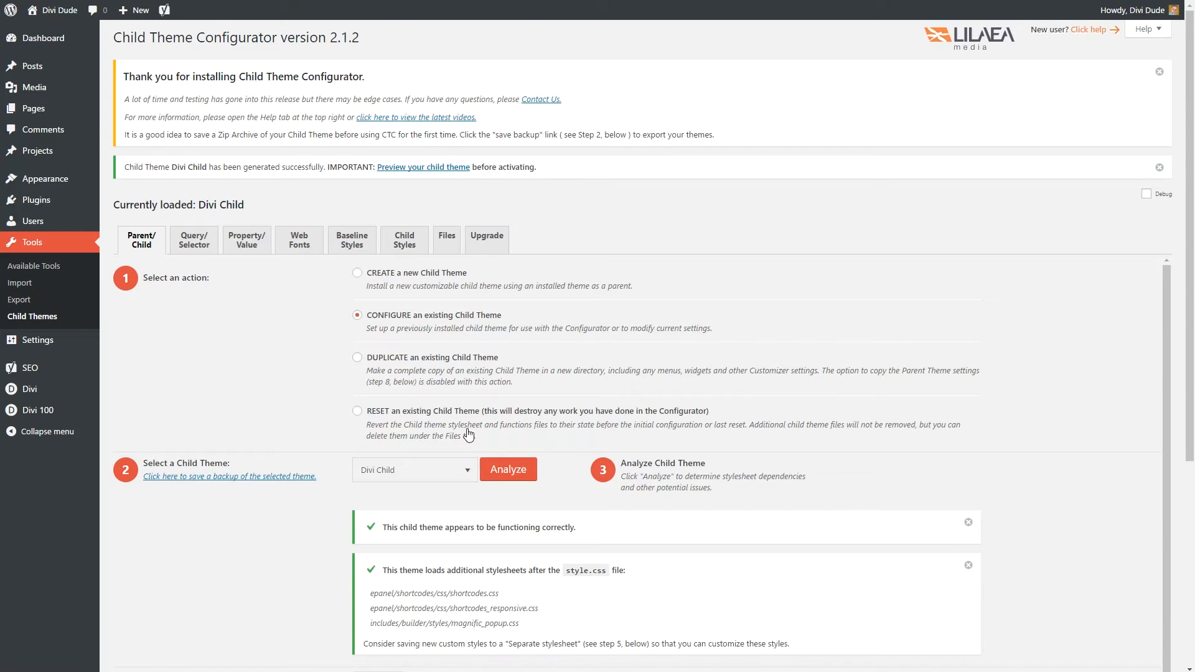
Show the Divi Child theme's Files page with its screenshot and zip-export section
left_click(453, 244)
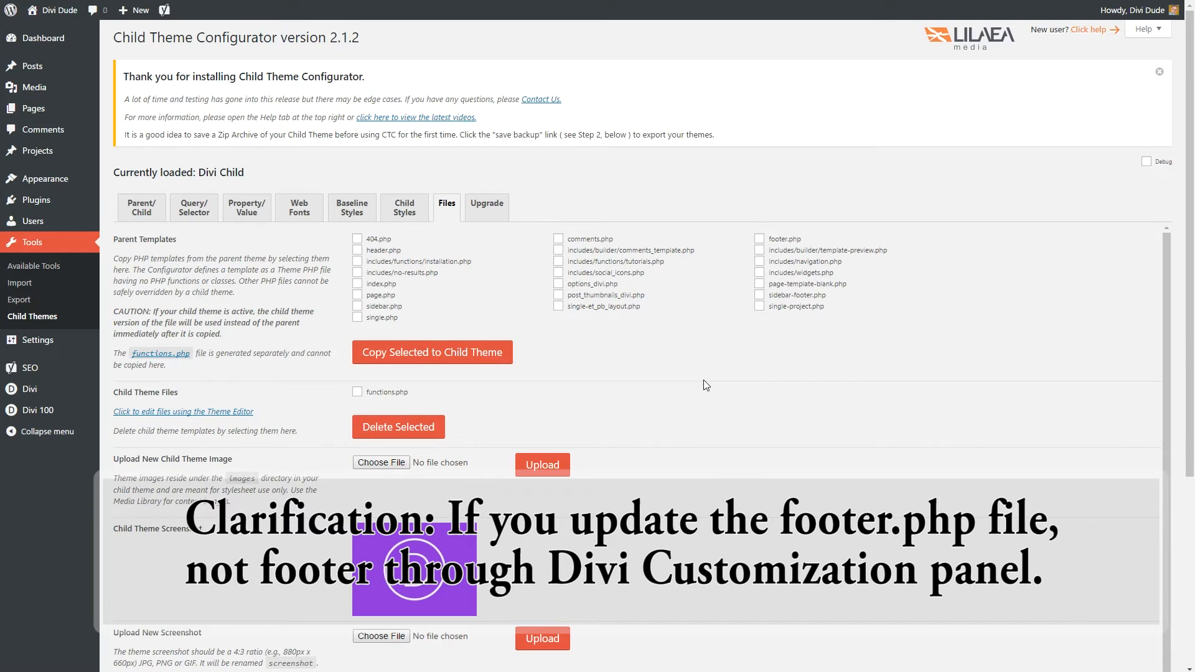
scroll(735, 438, "down", 5)
scroll(735, 440, "up", 1)
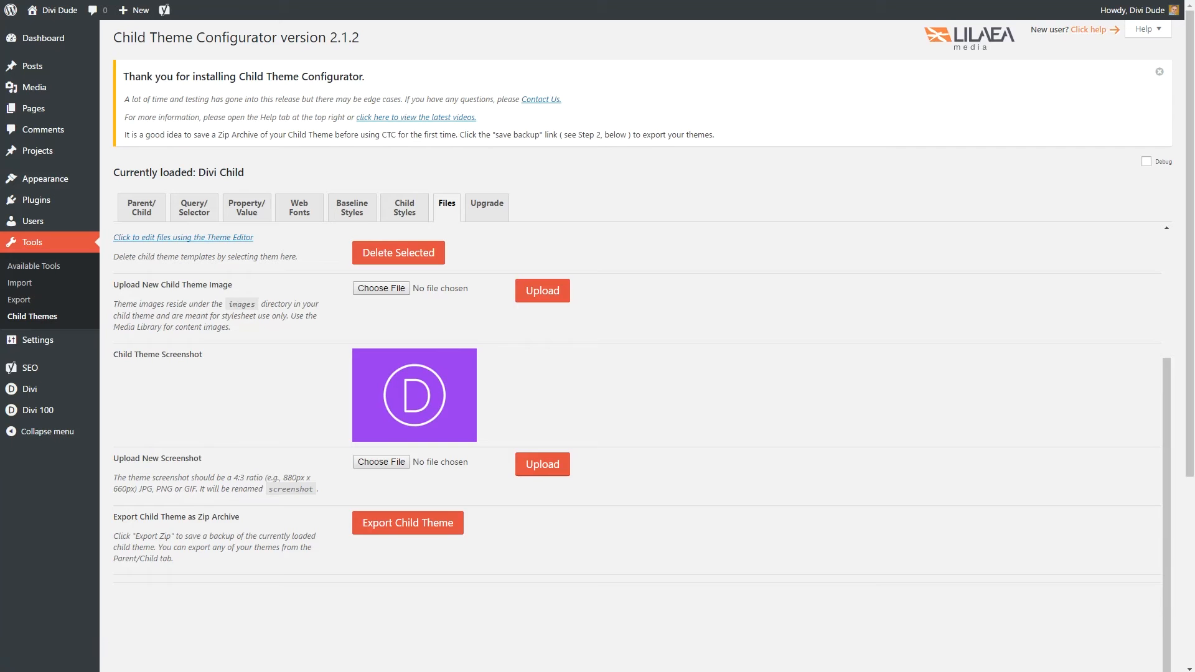
Upload the childTheme_Screenshot image as the Divi Child theme's new screenshot
left_click(381, 462)
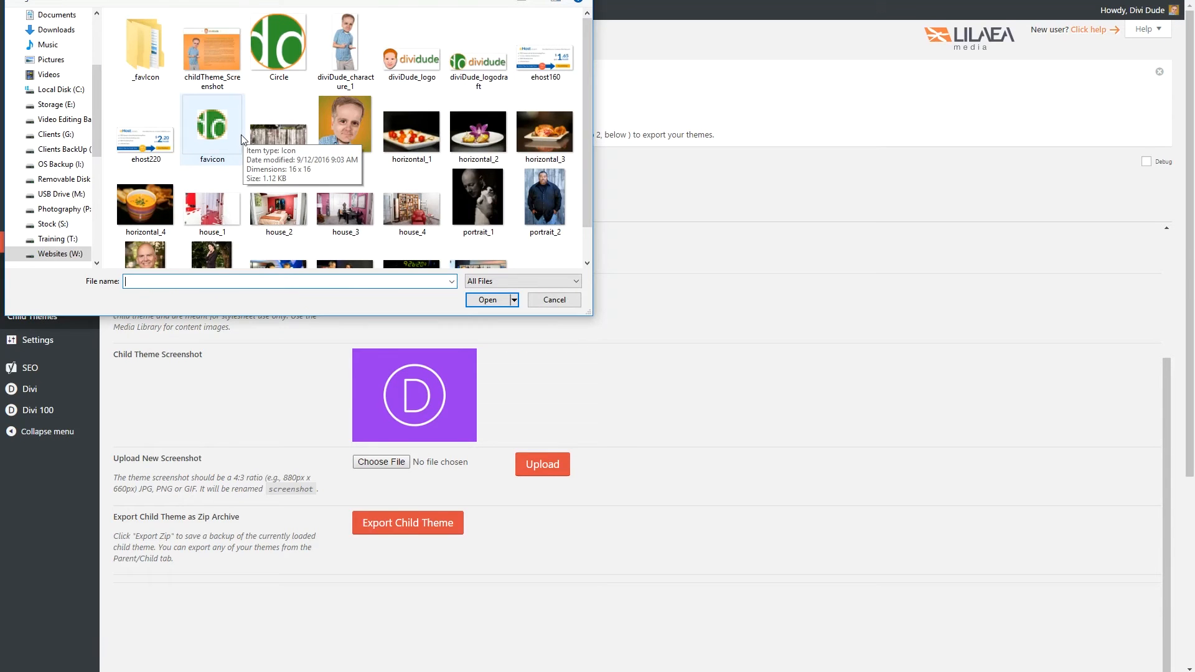
left_click(223, 48)
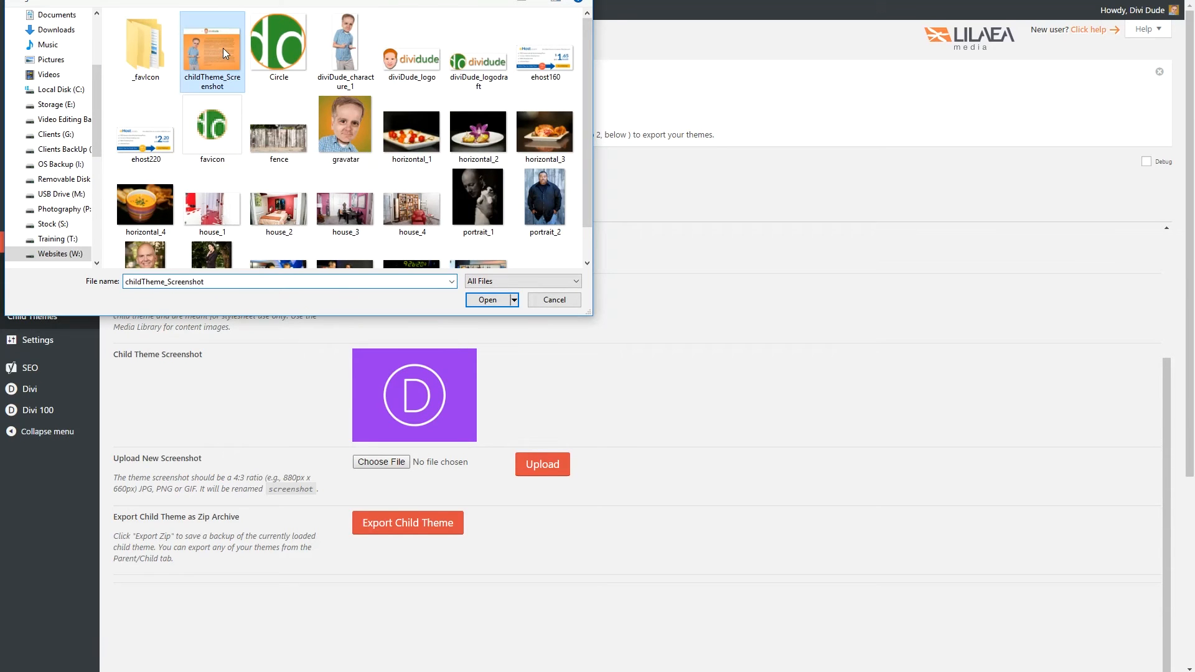
left_click(487, 299)
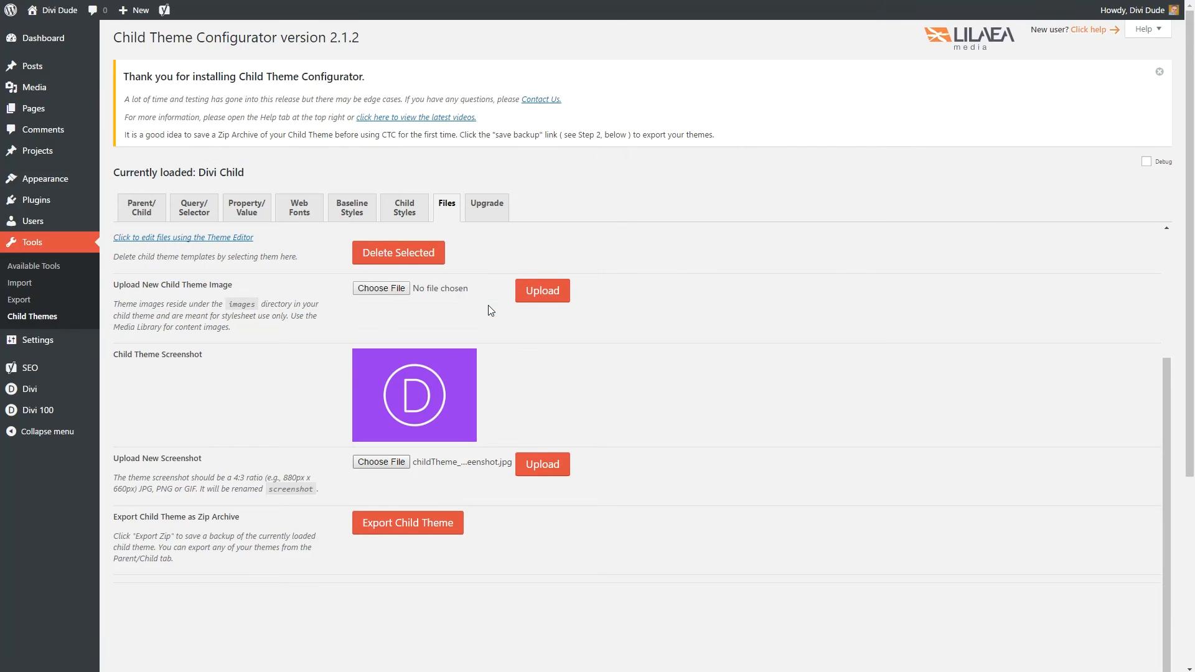
left_click(541, 463)
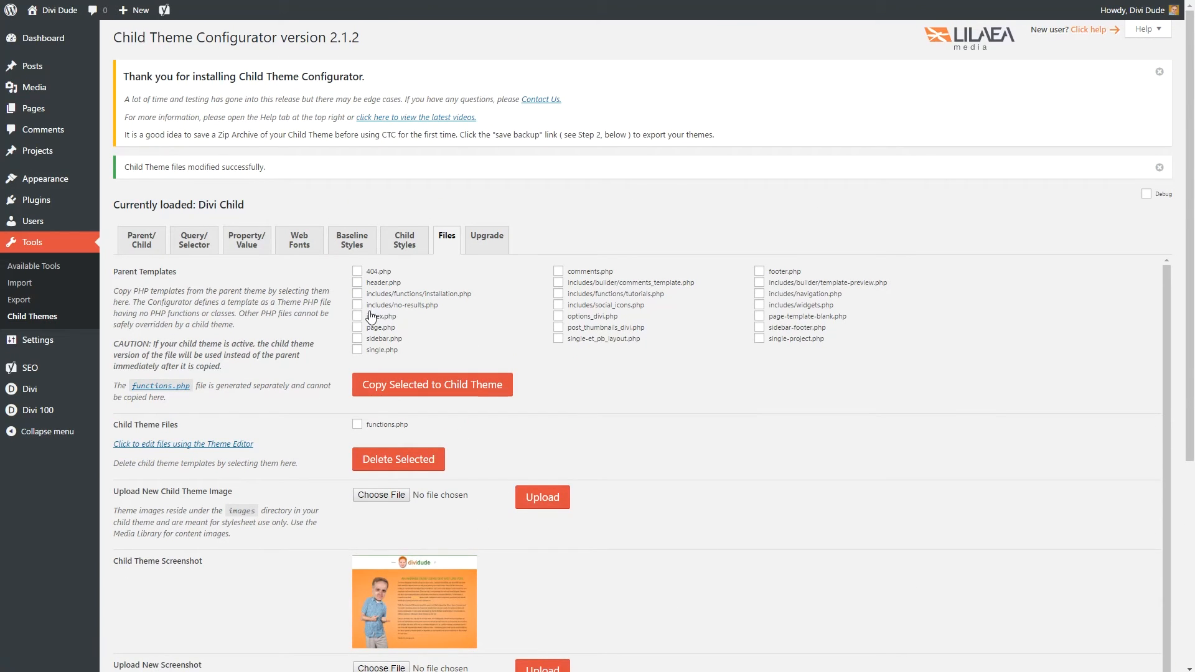
mouse_move(45, 178)
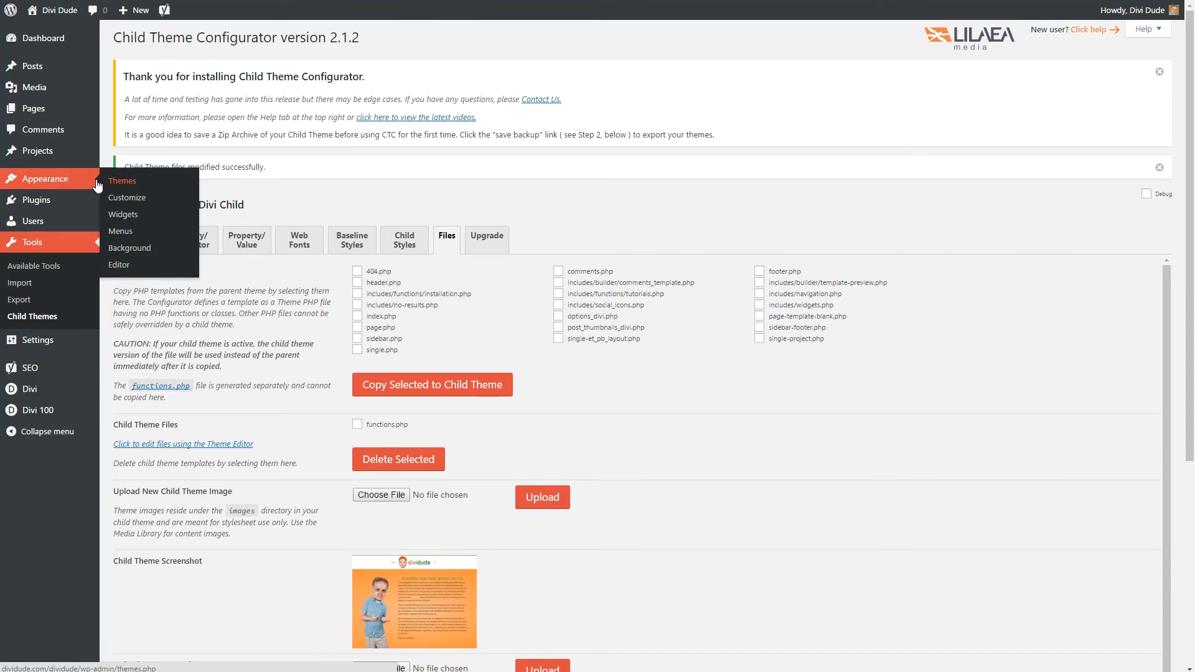
Activate Divi Child from Appearance > Themes in place of Divi
left_click(131, 179)
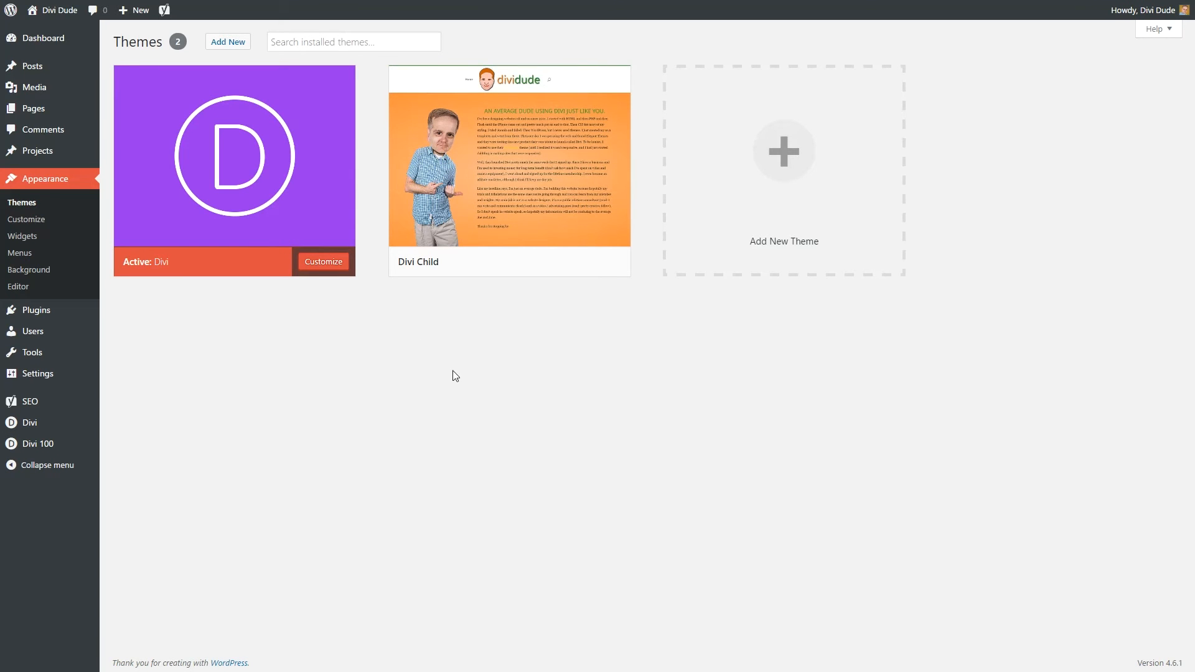
mouse_move(509, 168)
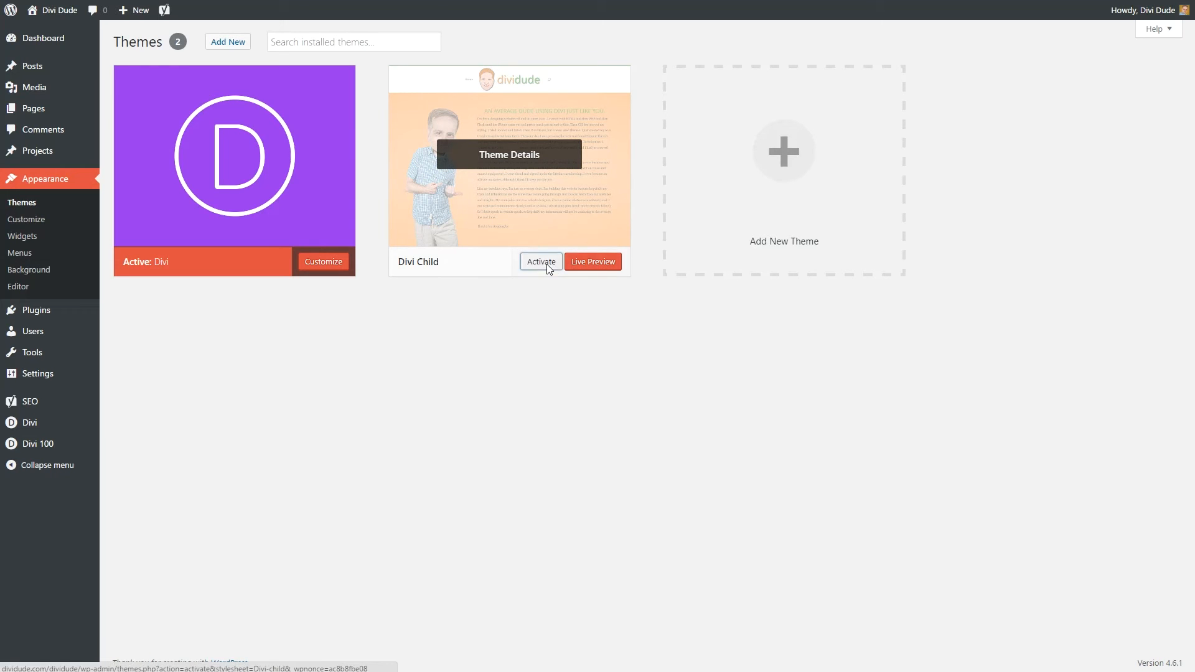
left_click(546, 265)
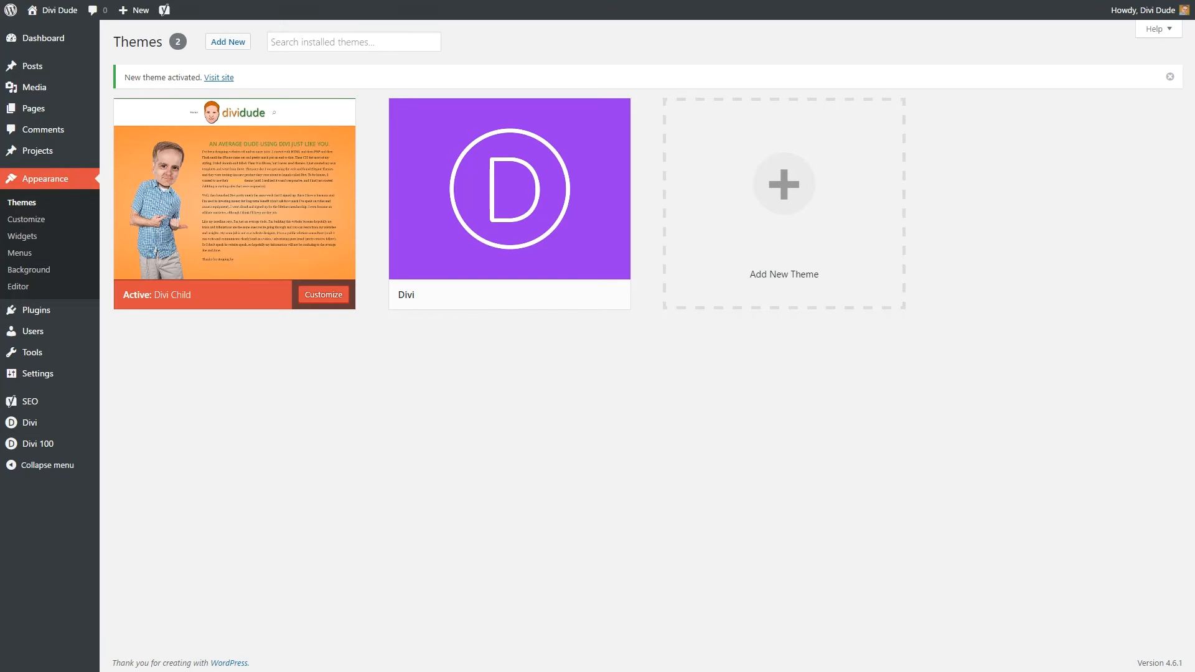
mouse_move(30, 422)
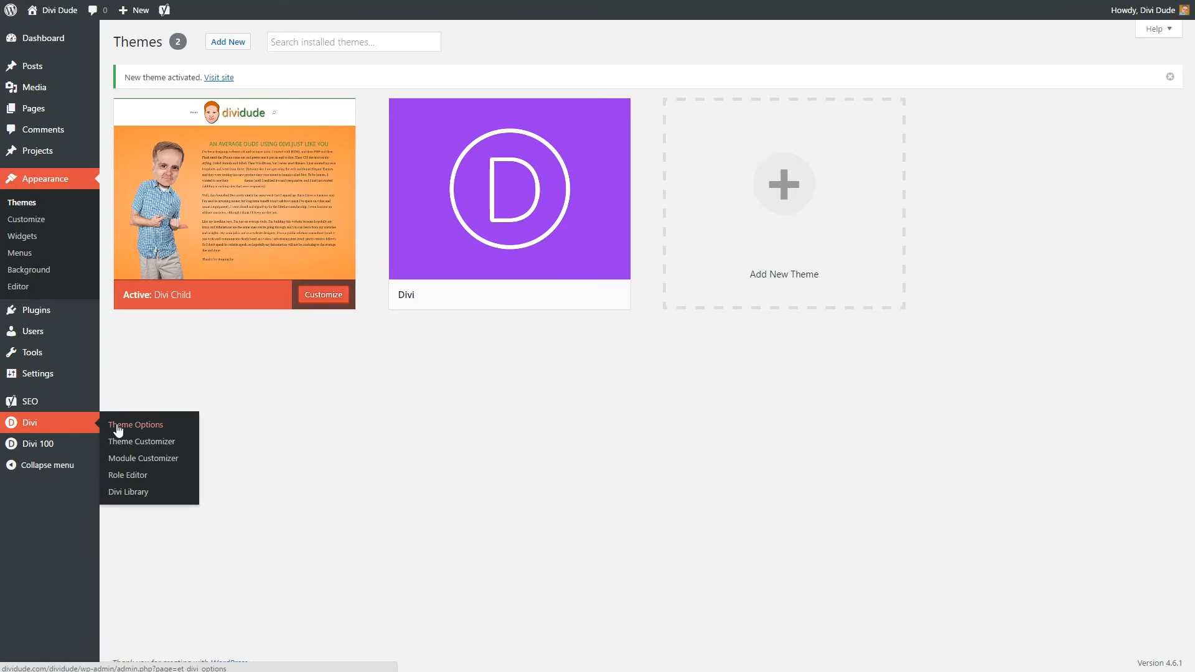
Delete all code from Divi Theme Options' Custom CSS box and save the empty setting
left_click(142, 426)
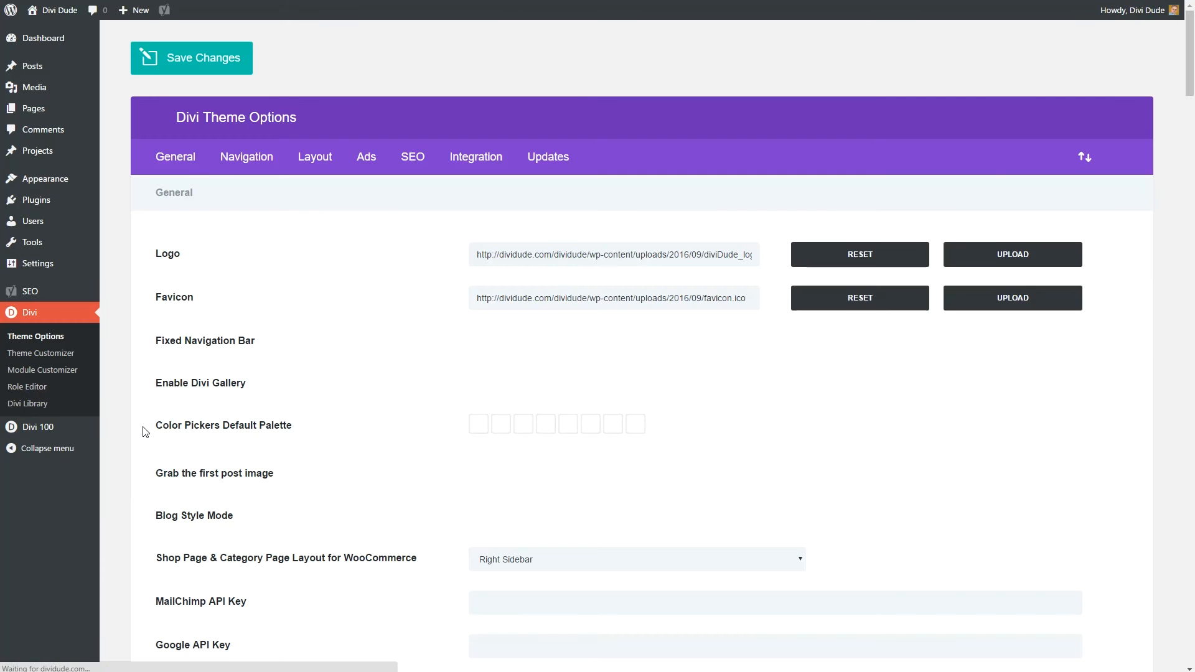
scroll(486, 492, "down", 5)
scroll(486, 492, "down", 10)
scroll(486, 492, "down", 3)
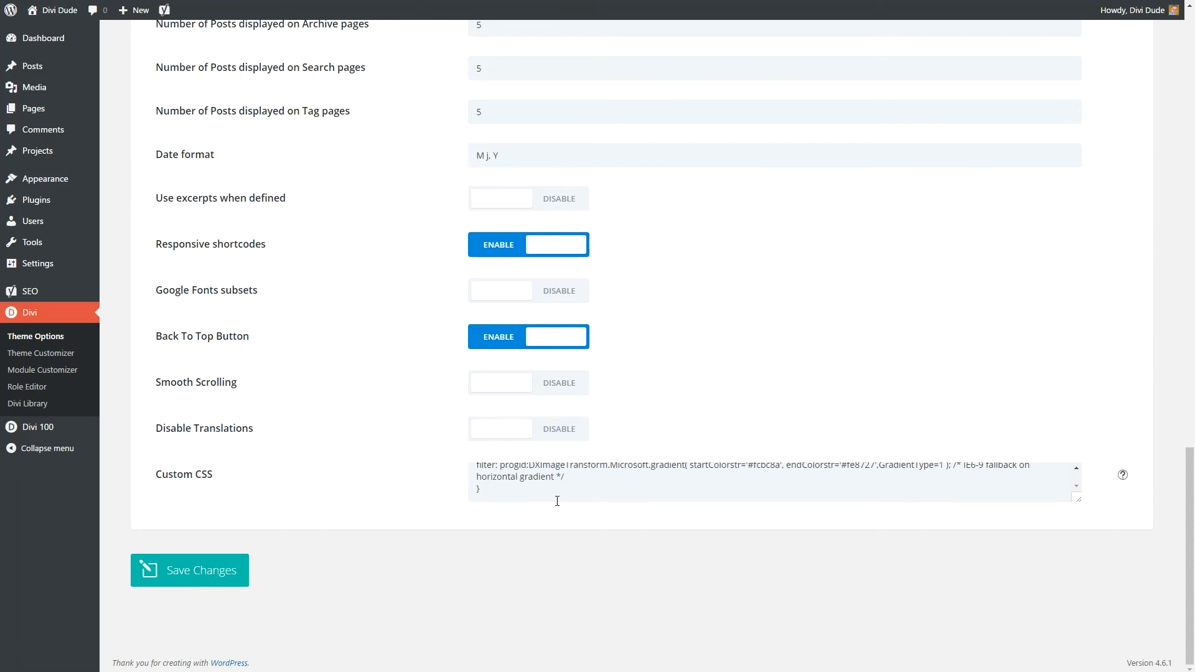
left_click_drag(1080, 499, 1081, 668)
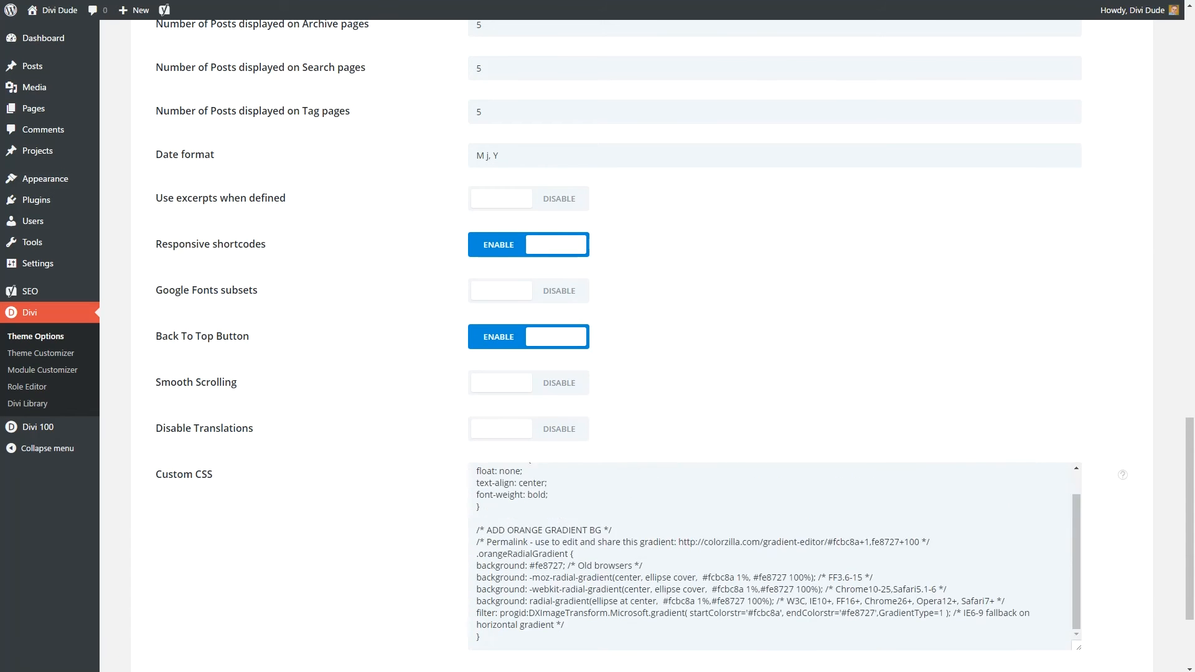
left_click(852, 583)
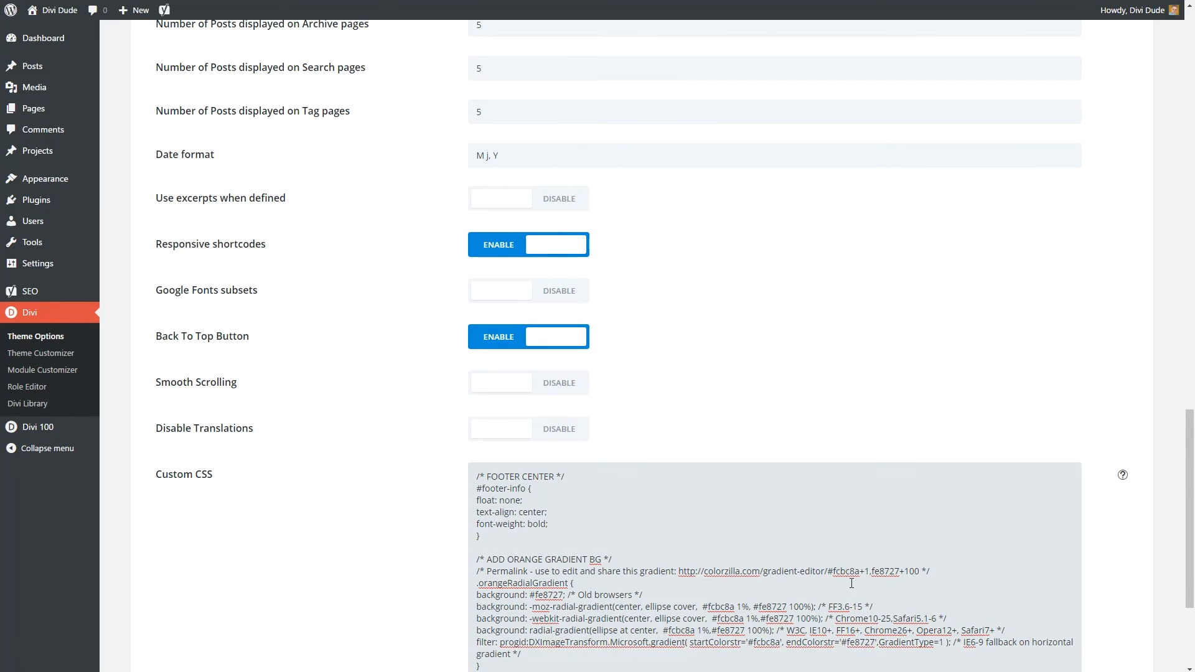
key("ctrl+a")
key("ctrl+c")
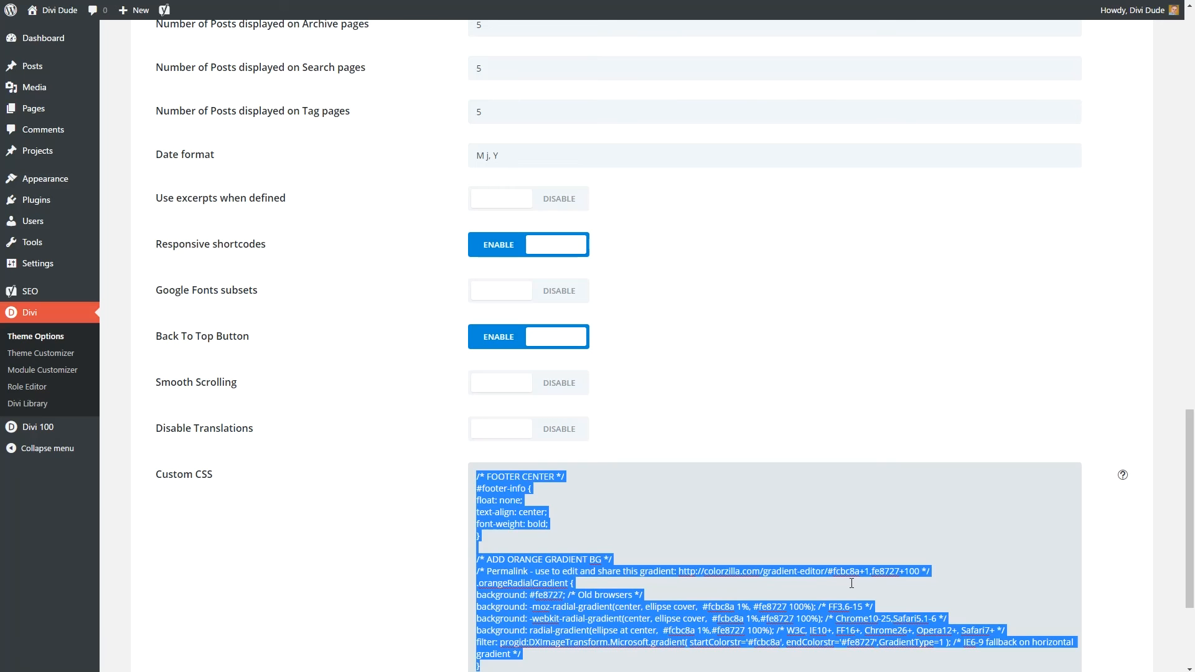
key("BackSpace")
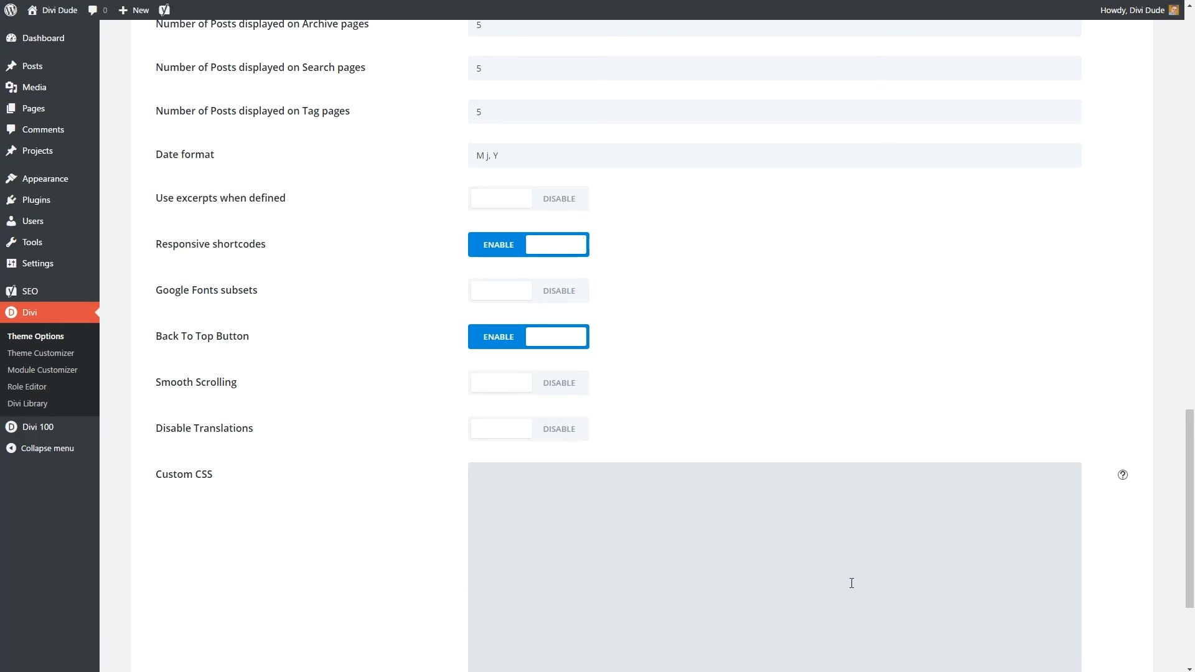
scroll(834, 643, "down", 3)
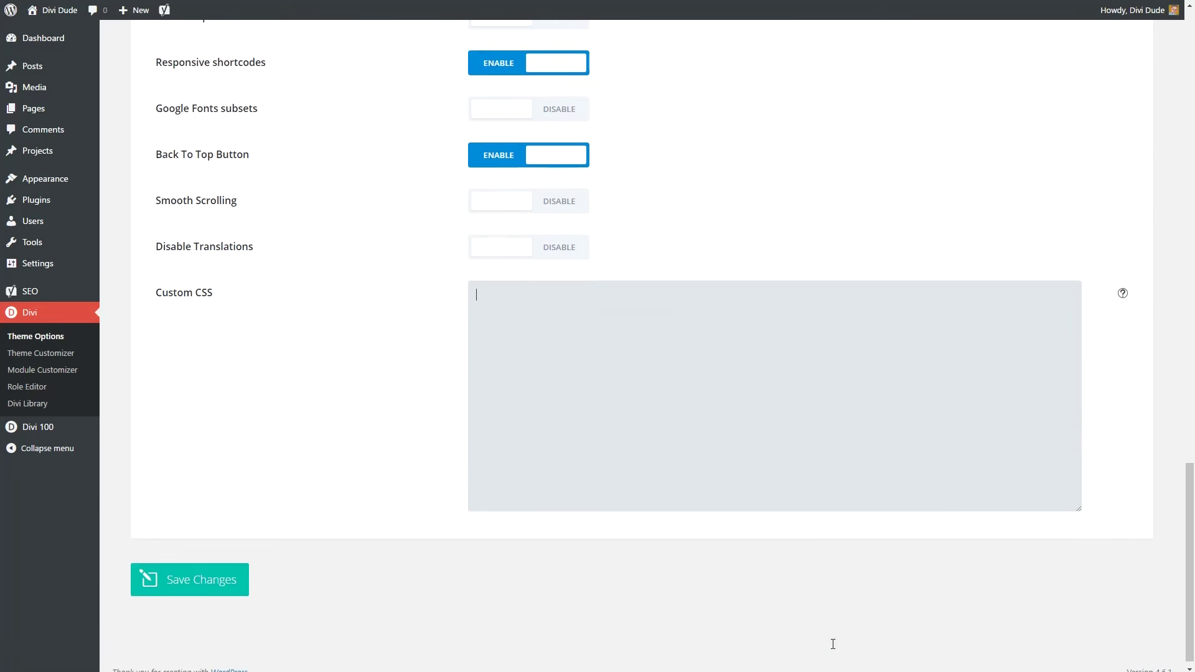
left_click(216, 574)
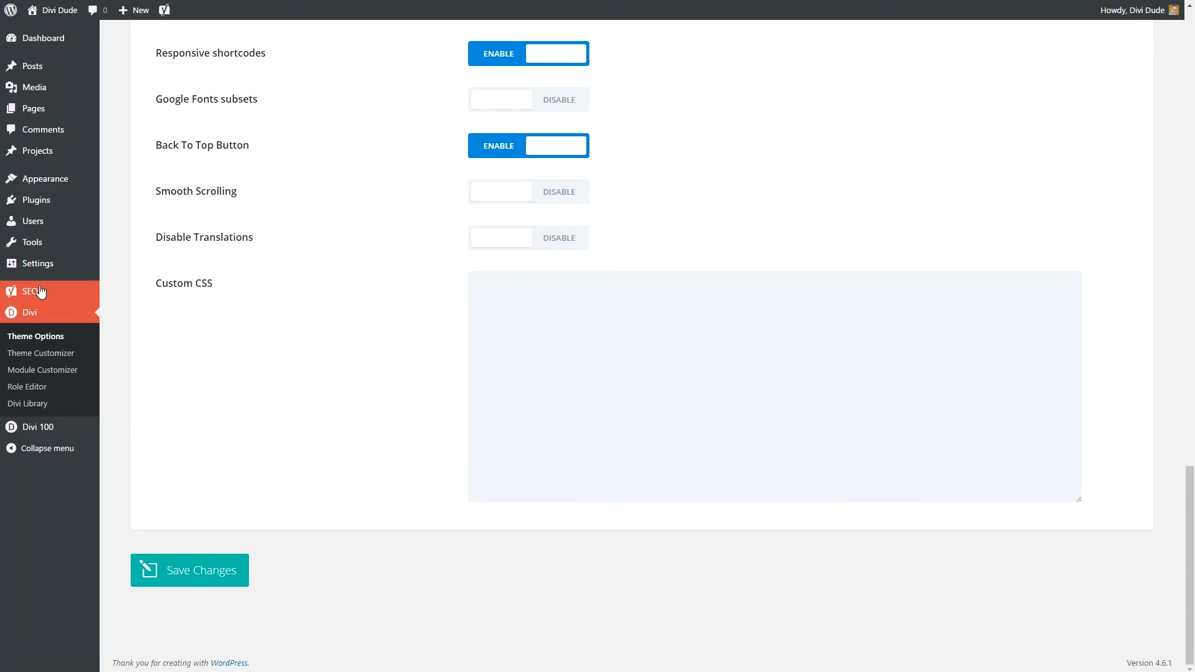
Open Divi Child's style.css in the theme editor and refresh the site to check the lost gradient
mouse_move(45, 178)
left_click(120, 265)
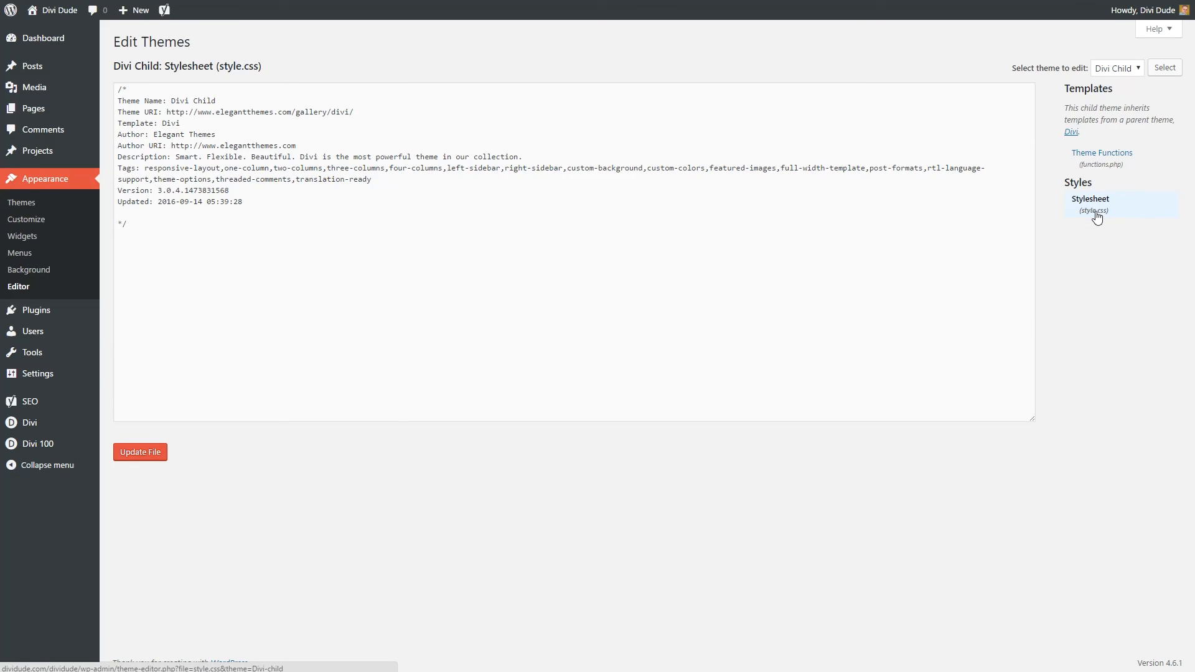
left_click(182, 275)
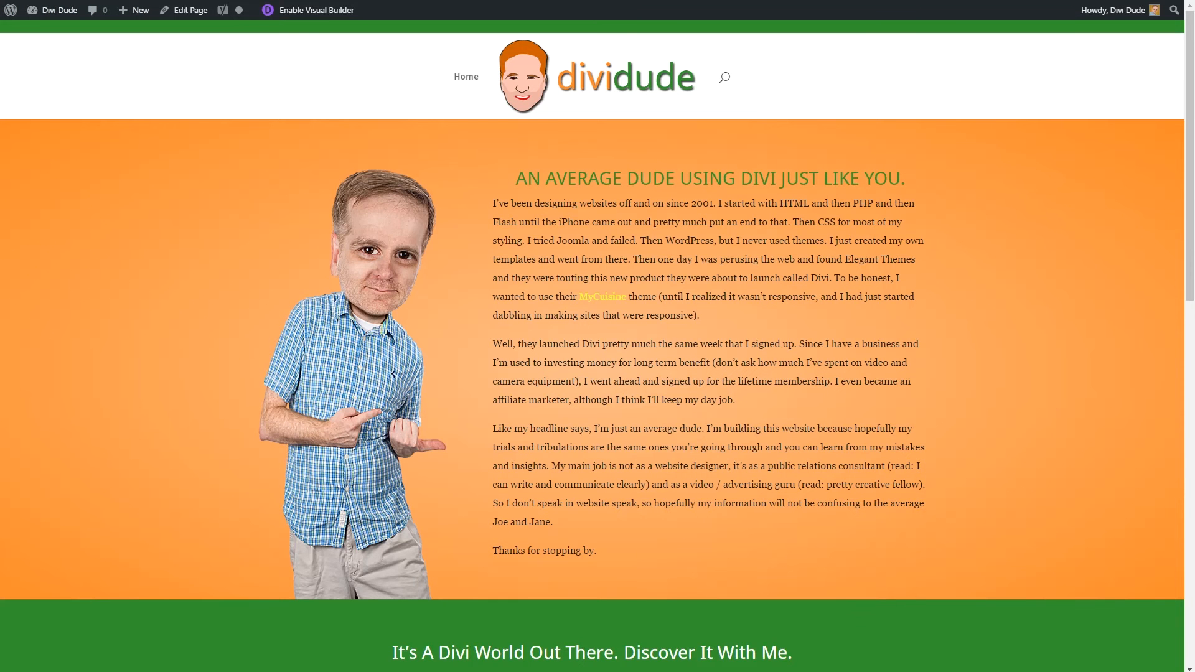
key("F5")
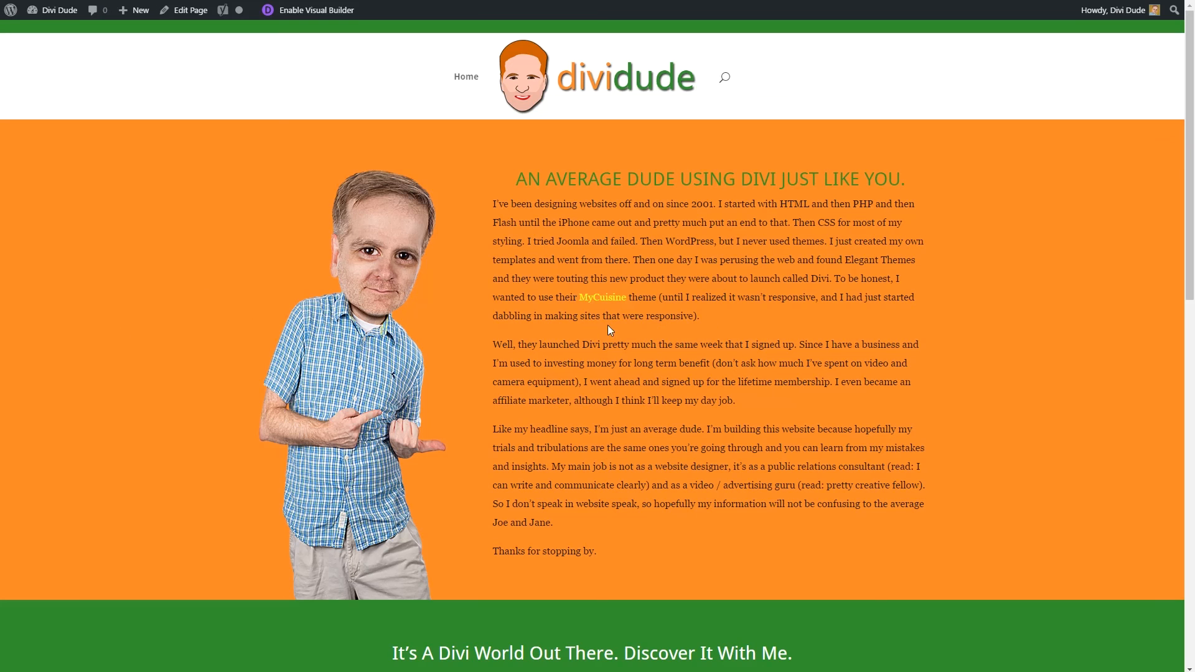
scroll(628, 333, "down", 5)
scroll(627, 334, "down", 10)
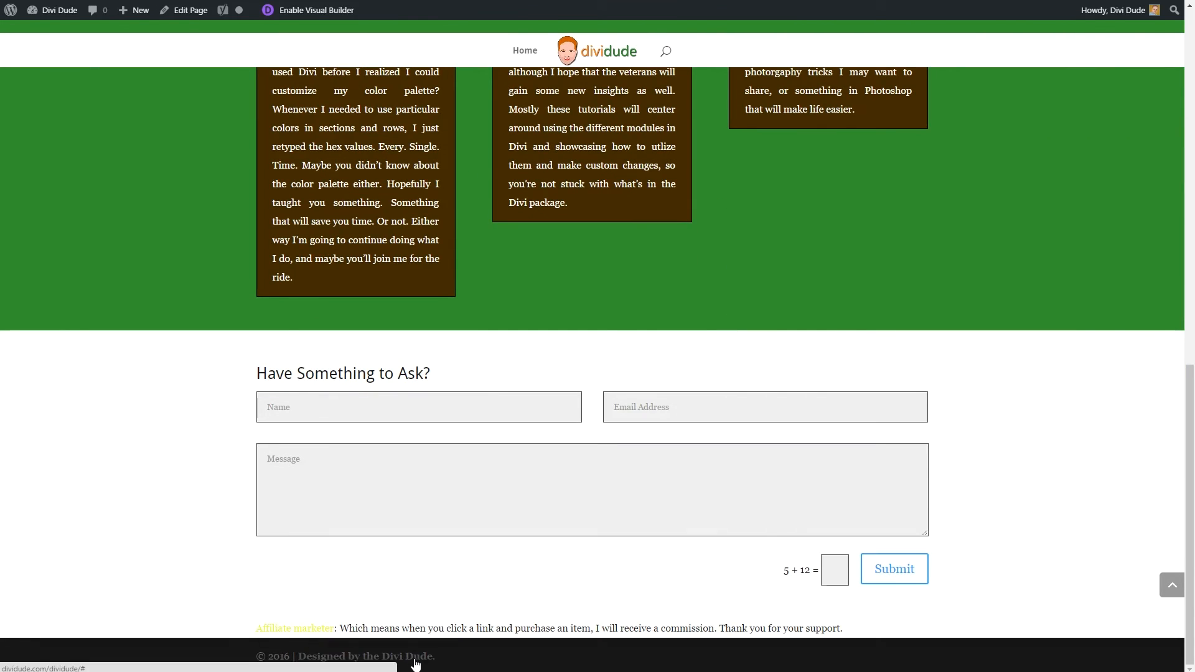
scroll(600, 488, "up", 15)
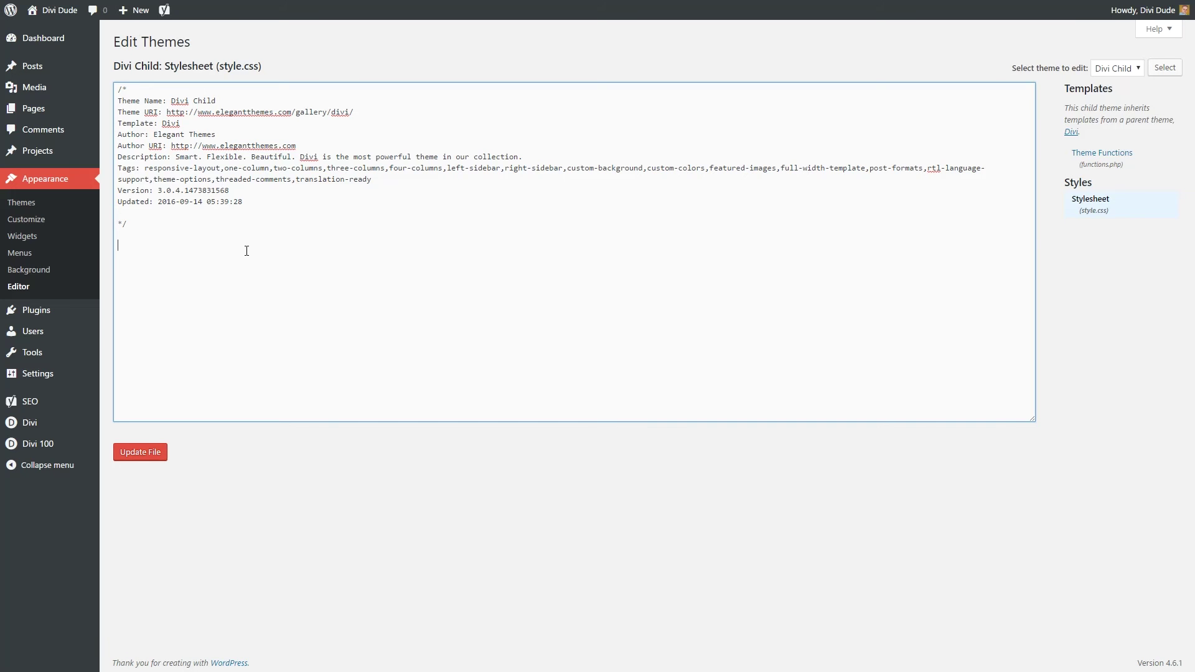
Paste the footer-centering and orange-gradient CSS into style.css, update the file, and reload the site
key("ctrl+v")
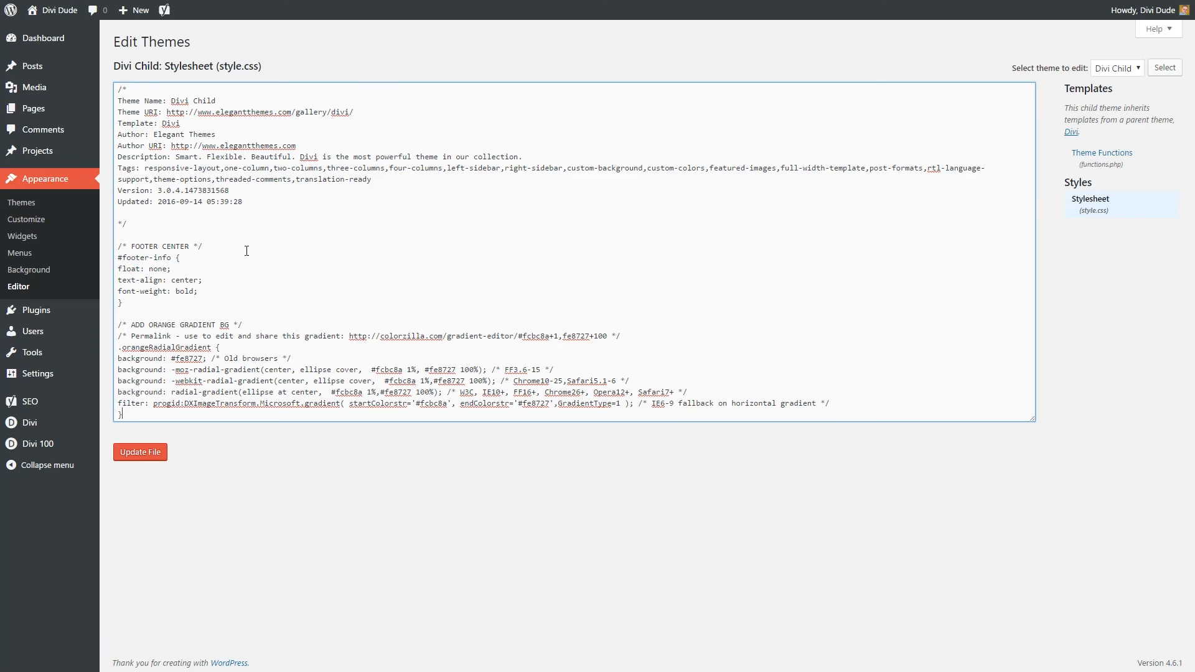
left_click(140, 452)
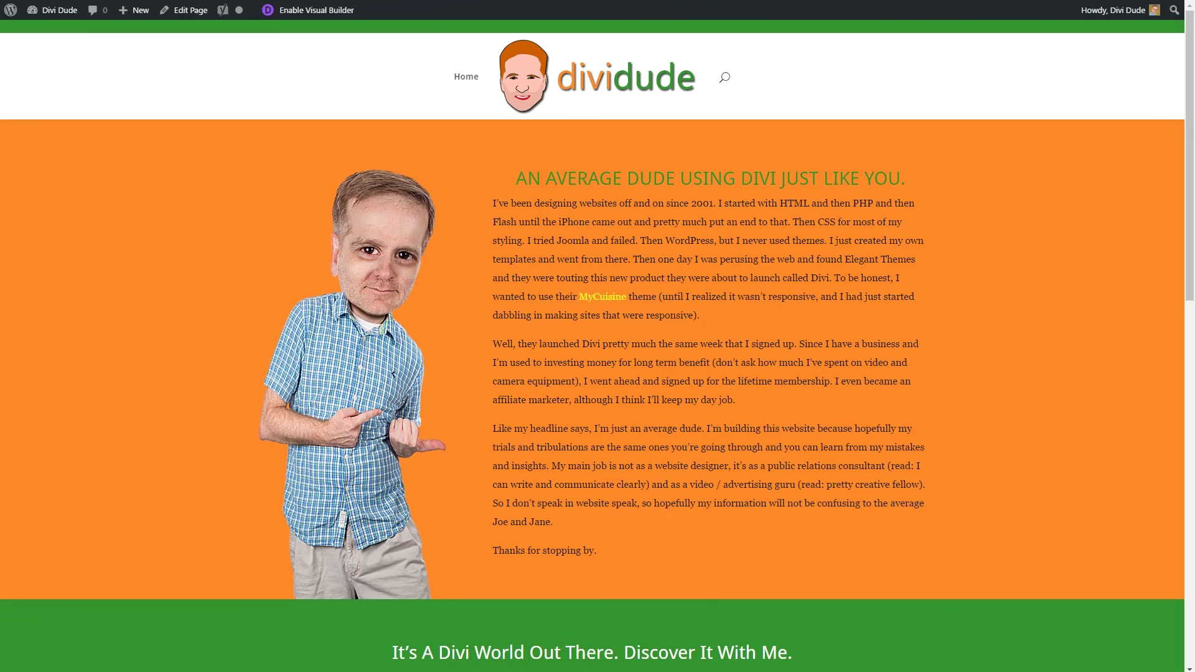
key("F5")
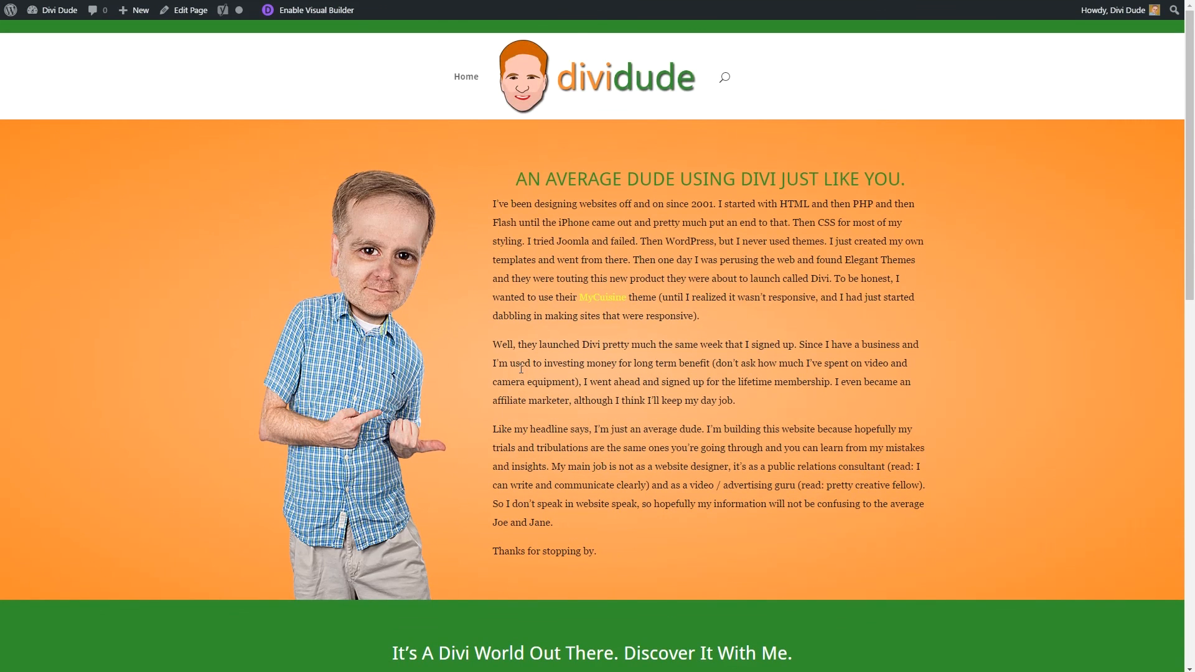
scroll(520, 368, "down", 5)
scroll(521, 368, "down", 5)
scroll(520, 368, "down", 2)
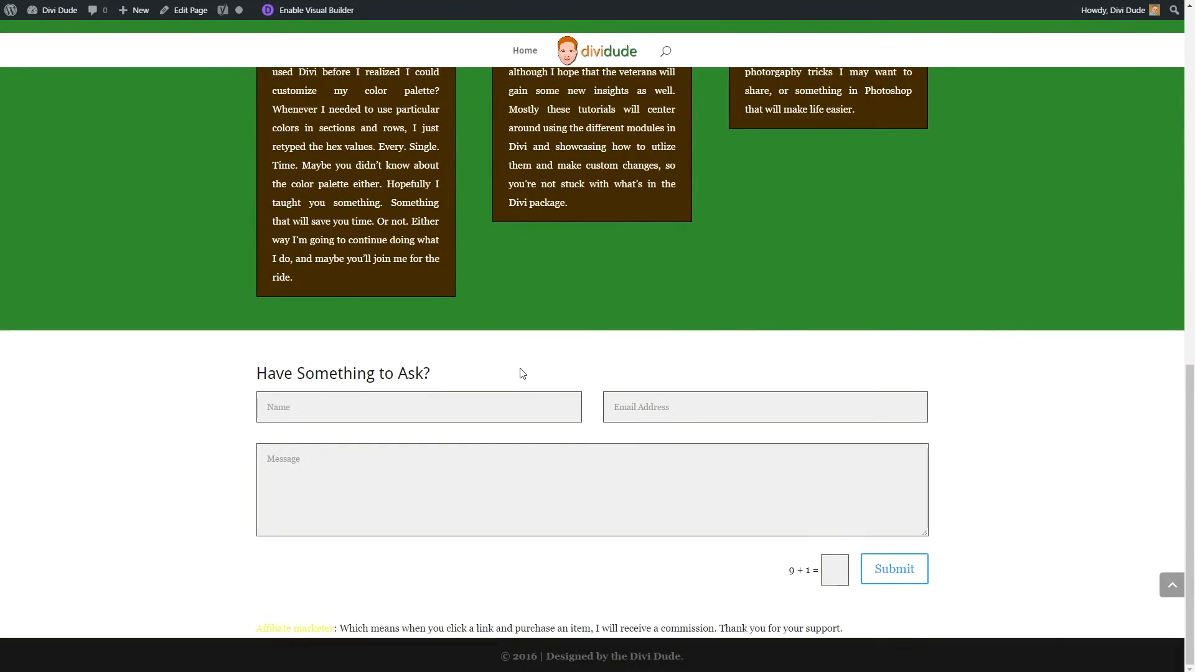
scroll(521, 372, "up", 4)
scroll(520, 372, "up", 6)
scroll(521, 372, "up", 3)
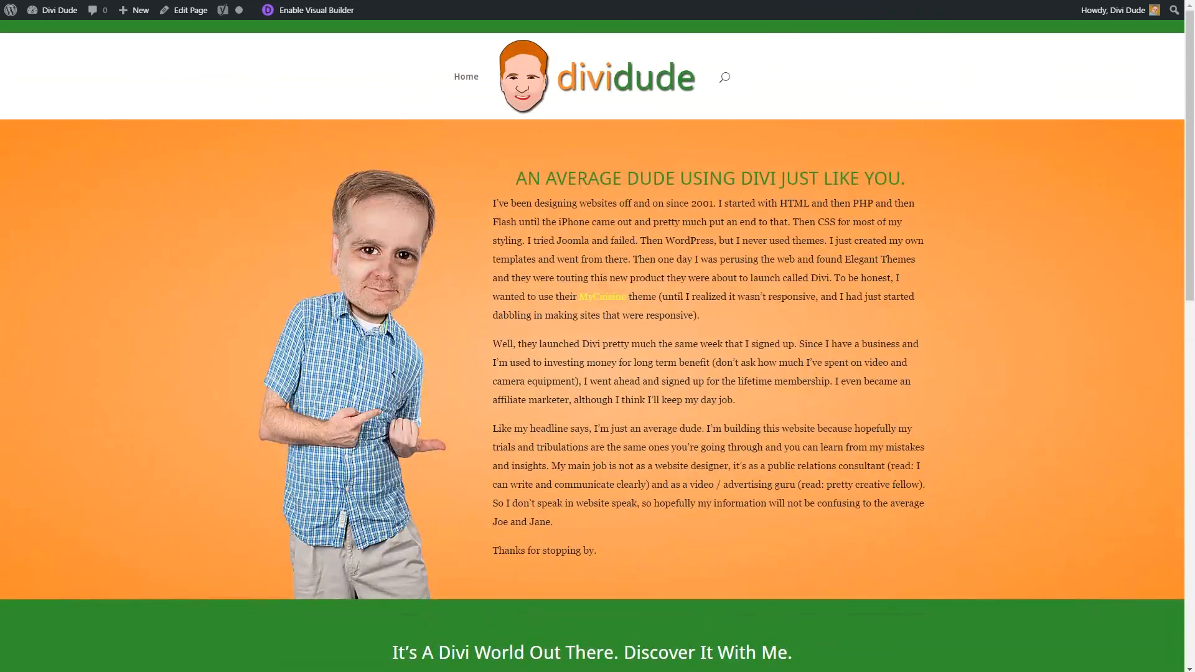